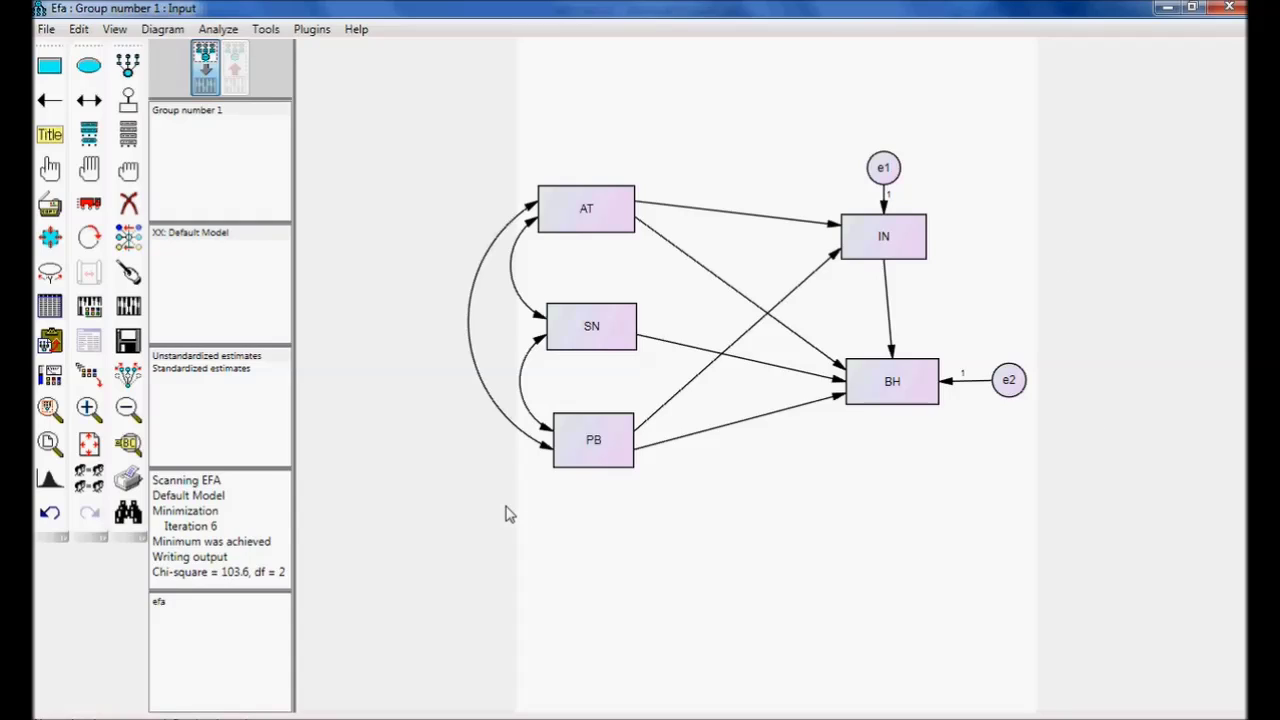
Calculate estimates for the default path model, giving chi-square 1.1 with df 1.
{"action": "left_click", "coordinate": [128, 306]}
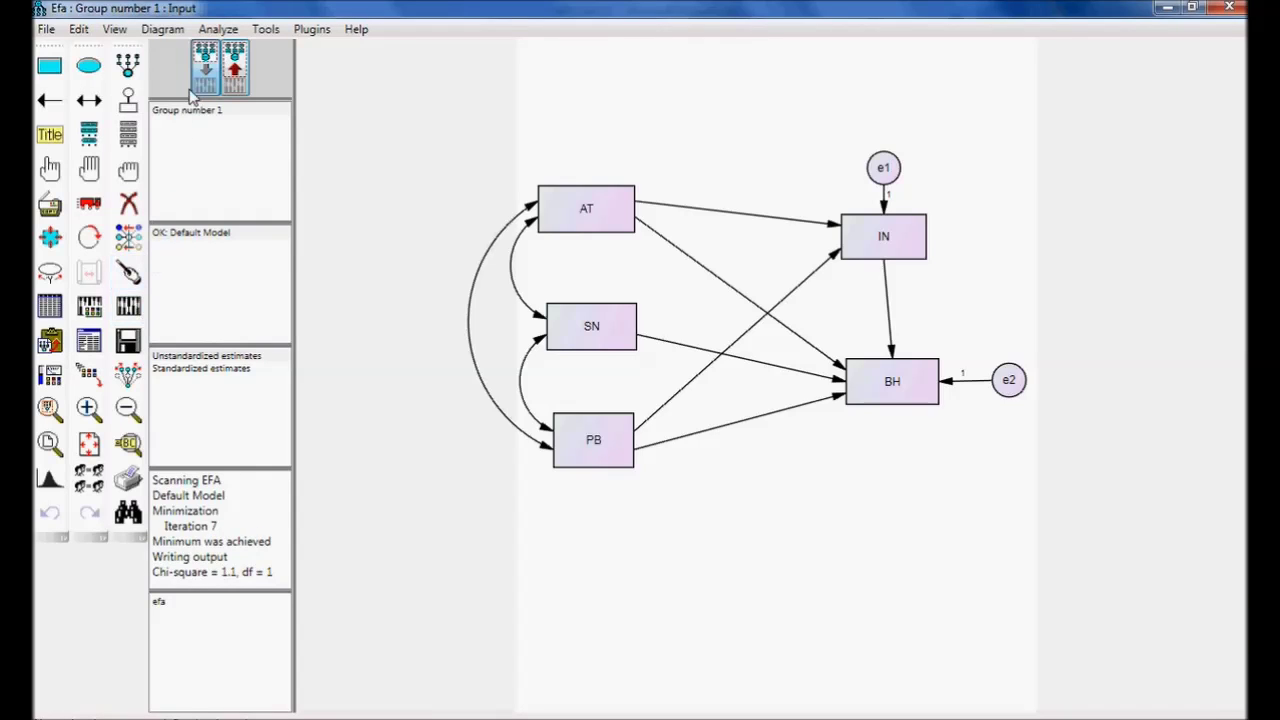
Show estimates on the path diagram, then review Model Fit and Estimates in the text output.
{"action": "left_click", "coordinate": [236, 80]}
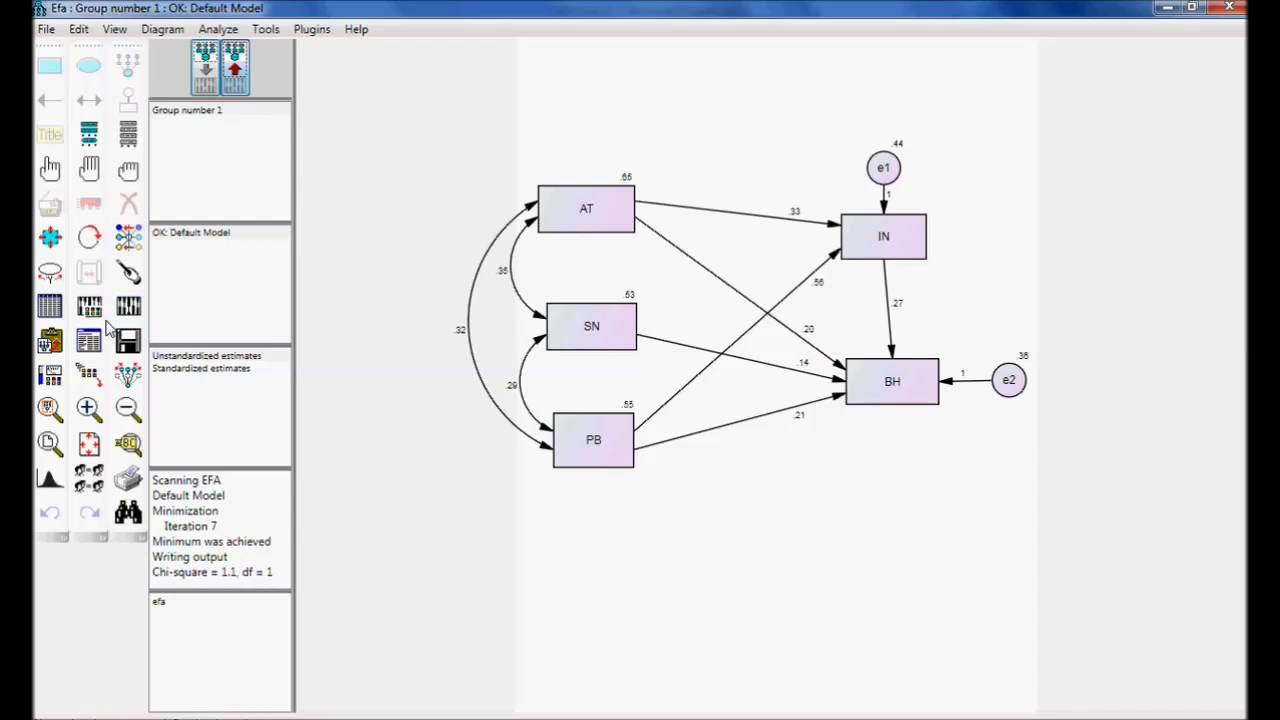
{"action": "left_click", "coordinate": [89, 342]}
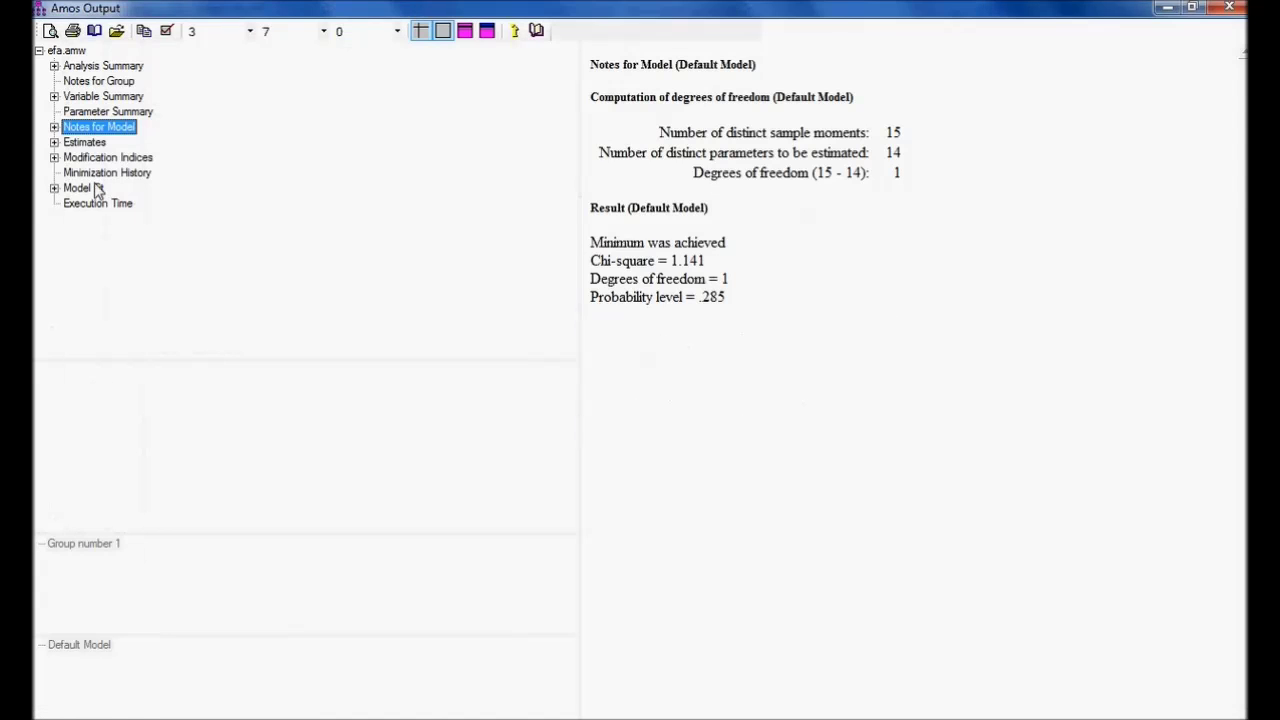
{"action": "left_click", "coordinate": [95, 190]}
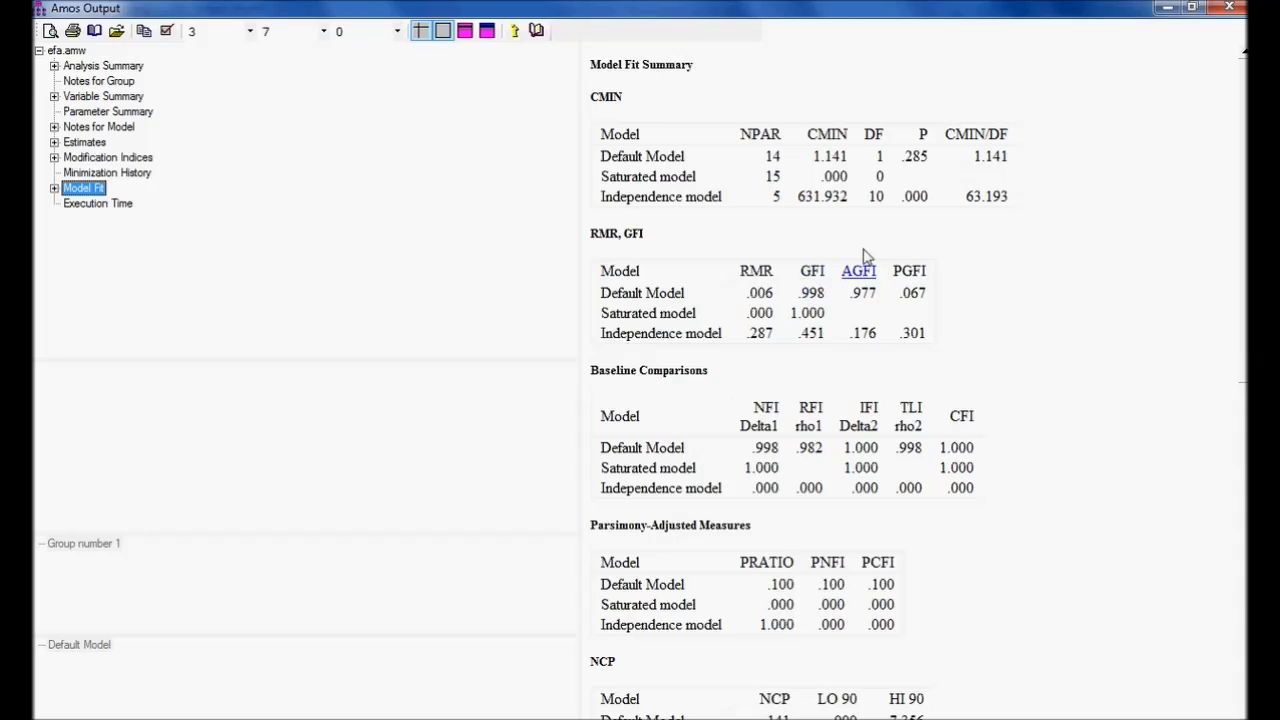
{"action": "left_click", "coordinate": [86, 143]}
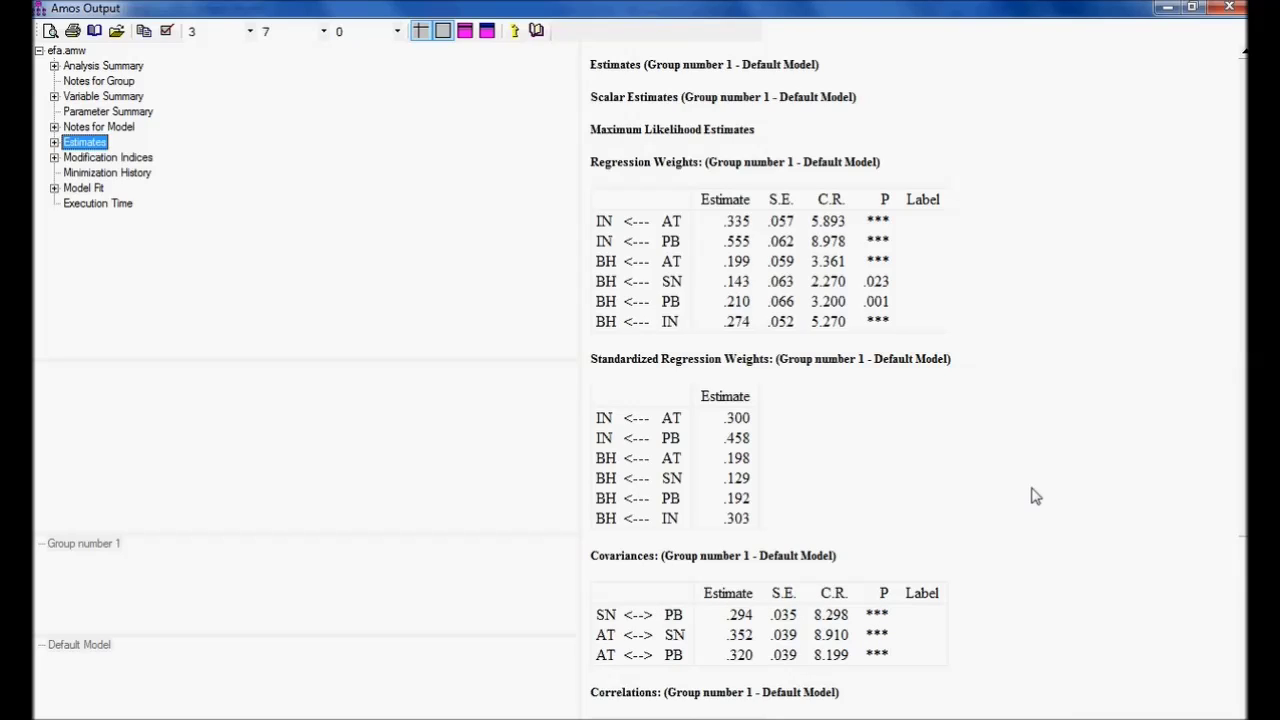
{"action": "key", "text": "alt+Tab"}
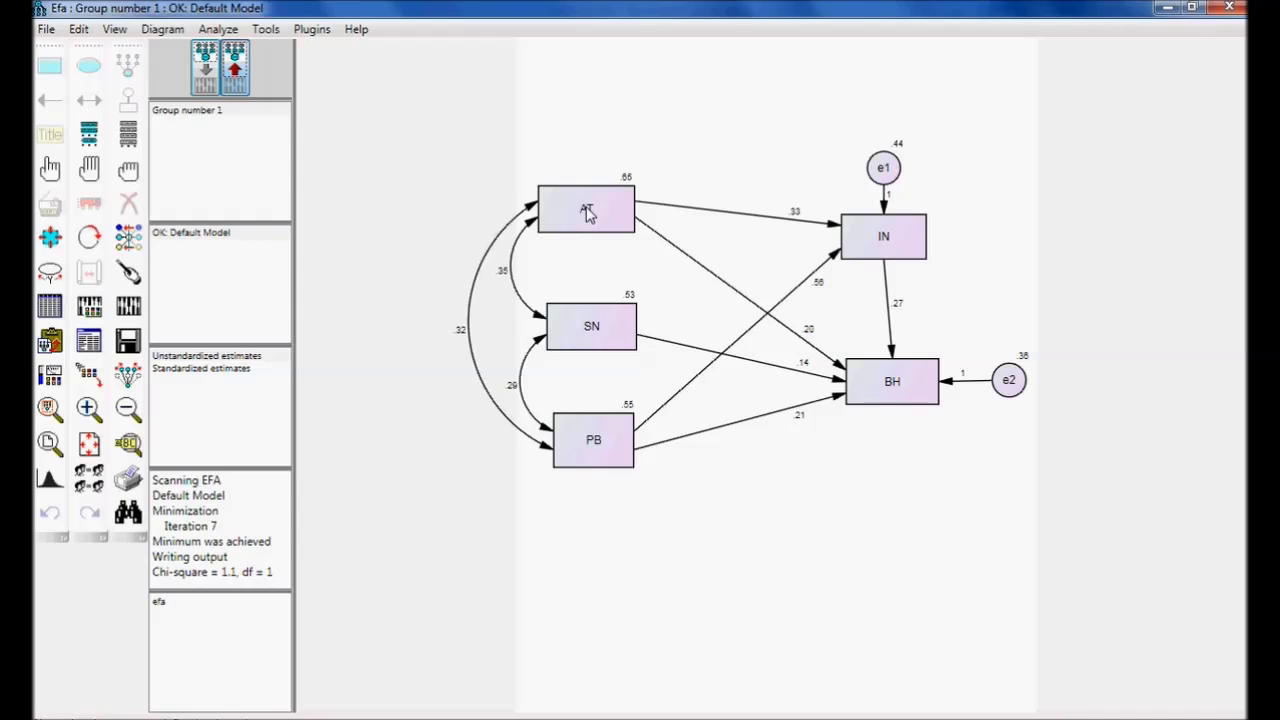
Rename Default Model to A and add a new model named B in Manage Models.
{"action": "left_click", "coordinate": [210, 90]}
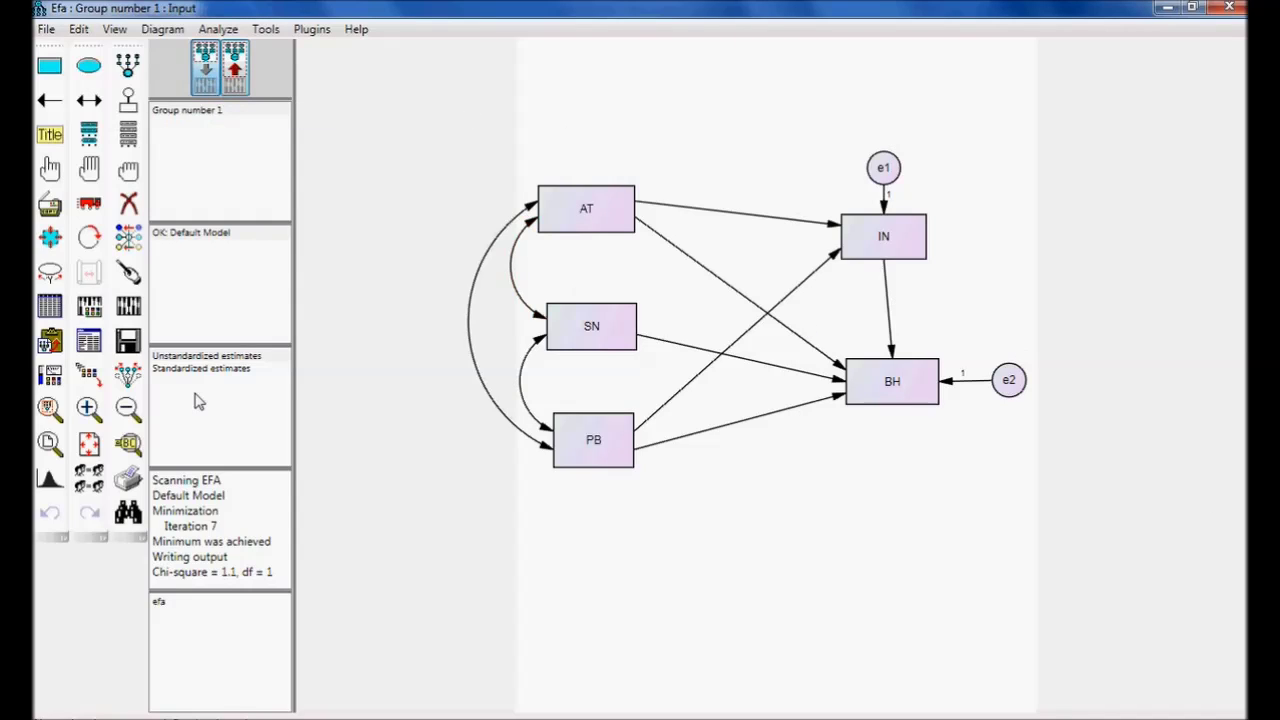
{"action": "left_click", "coordinate": [245, 236]}
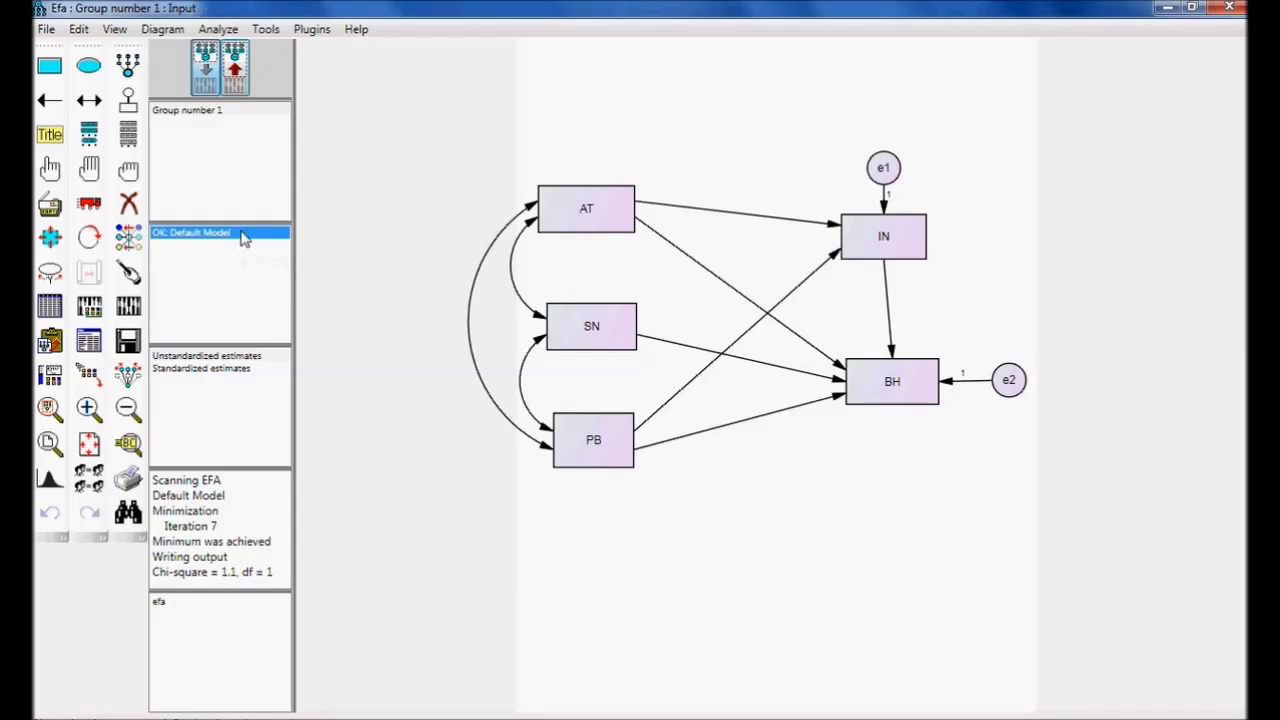
{"action": "double_click", "coordinate": [245, 236]}
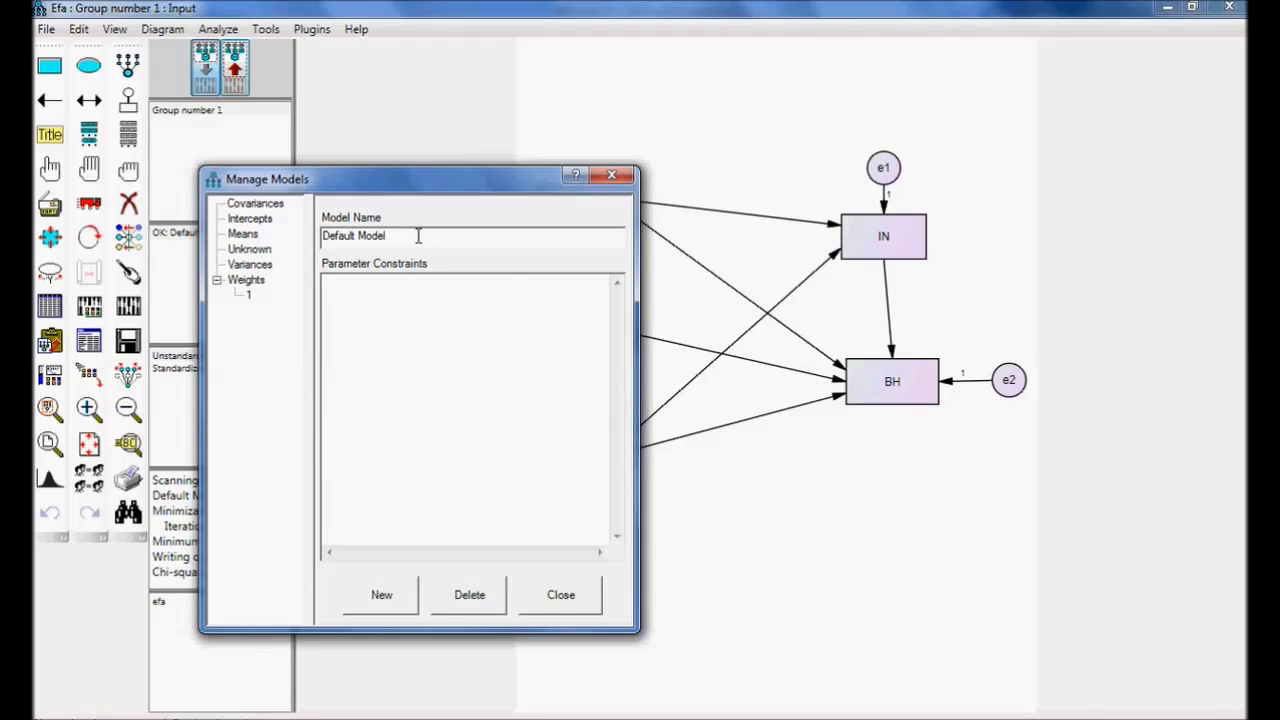
{"action": "key", "text": "BackSpace"}
{"action": "key", "text": "BackSpace"}
{"action": "key", "text": "BackSpace"}
{"action": "key", "text": "BackSpace"}
{"action": "key", "text": "BackSpace"}
{"action": "key", "text": "BackSpace"}
{"action": "key", "text": "BackSpace"}
{"action": "key", "text": "BackSpace"}
{"action": "key", "text": "BackSpace"}
{"action": "key", "text": "BackSpace"}
{"action": "key", "text": "BackSpace"}
{"action": "key", "text": "BackSpace"}
{"action": "type", "text": "A"}
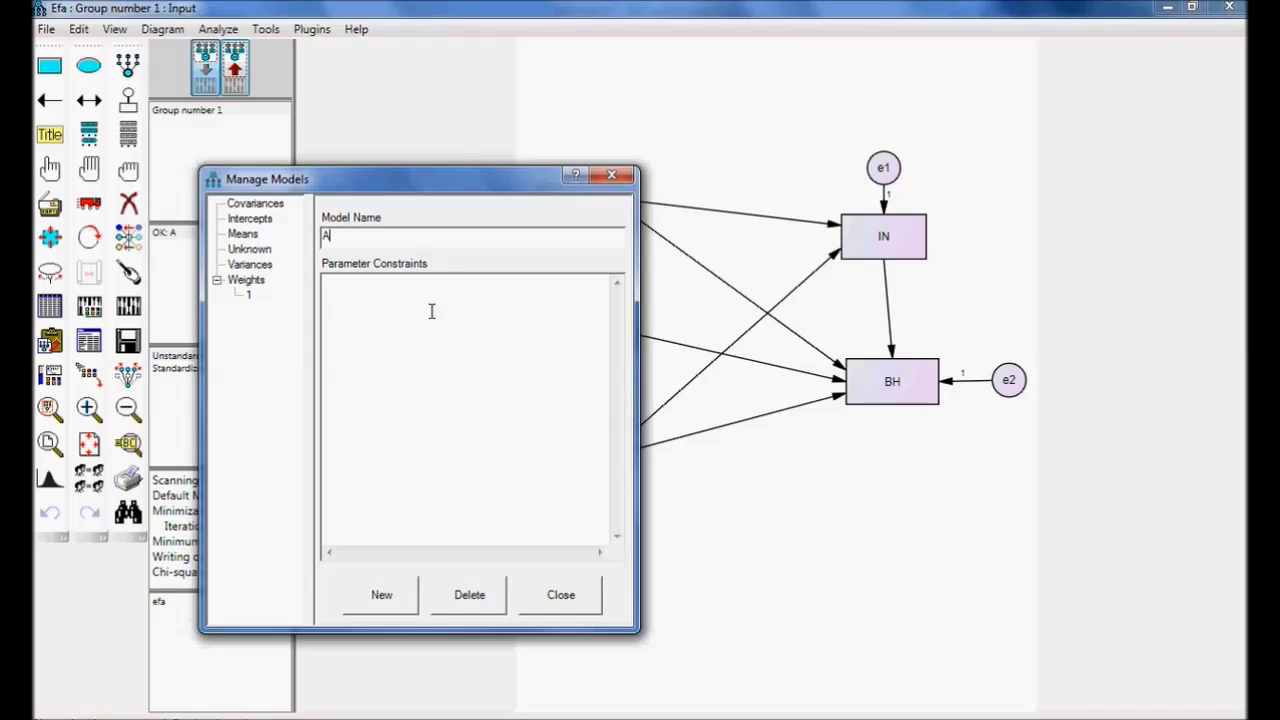
{"action": "left_click", "coordinate": [388, 596]}
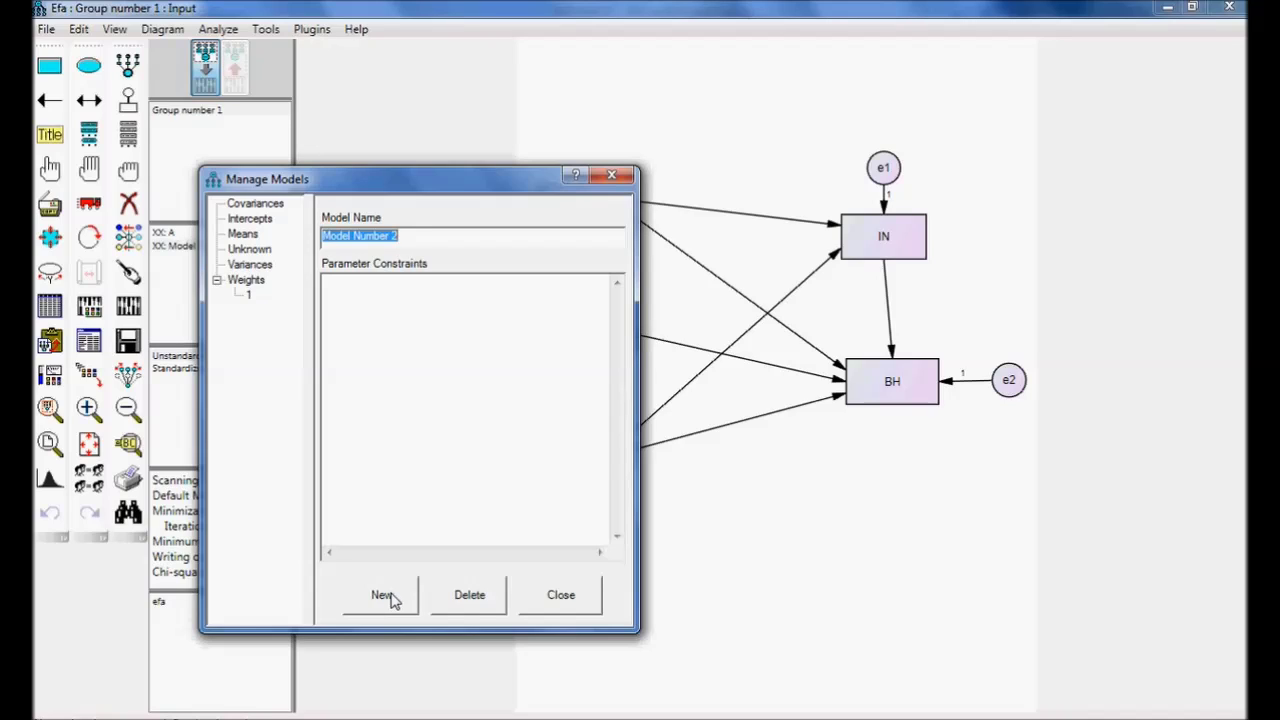
{"action": "type", "text": "B"}
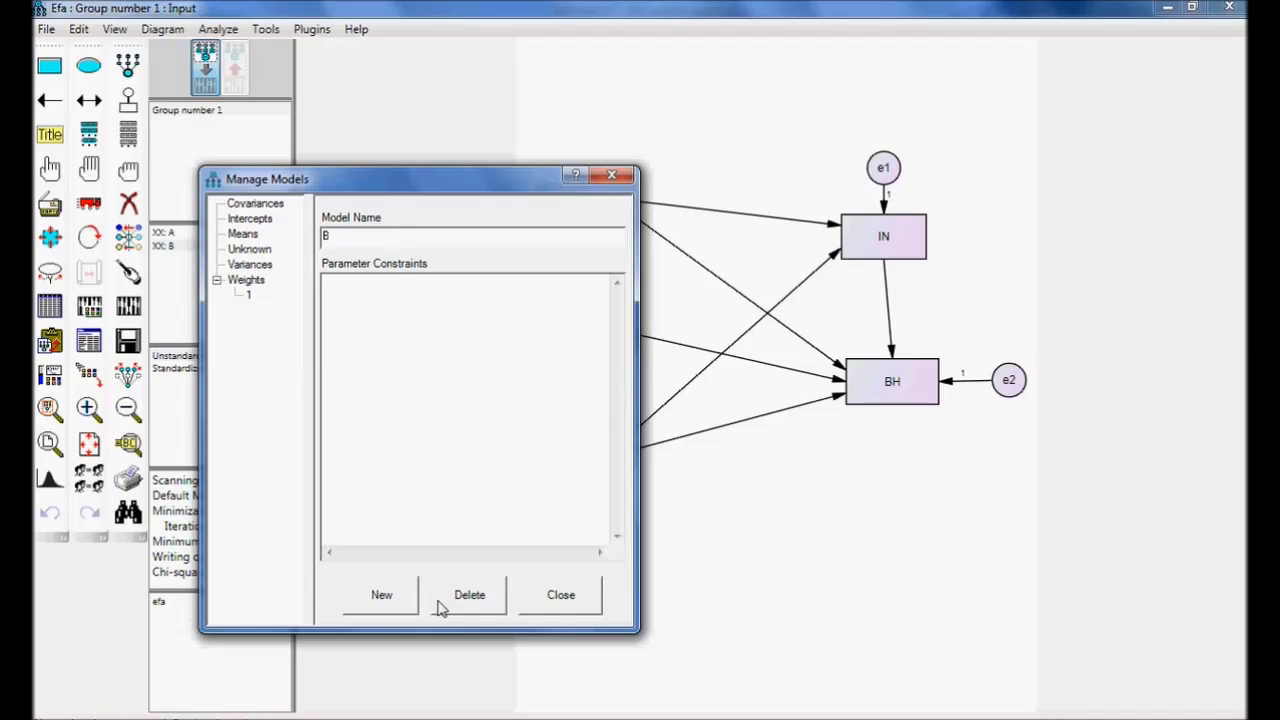
{"action": "left_click", "coordinate": [560, 596]}
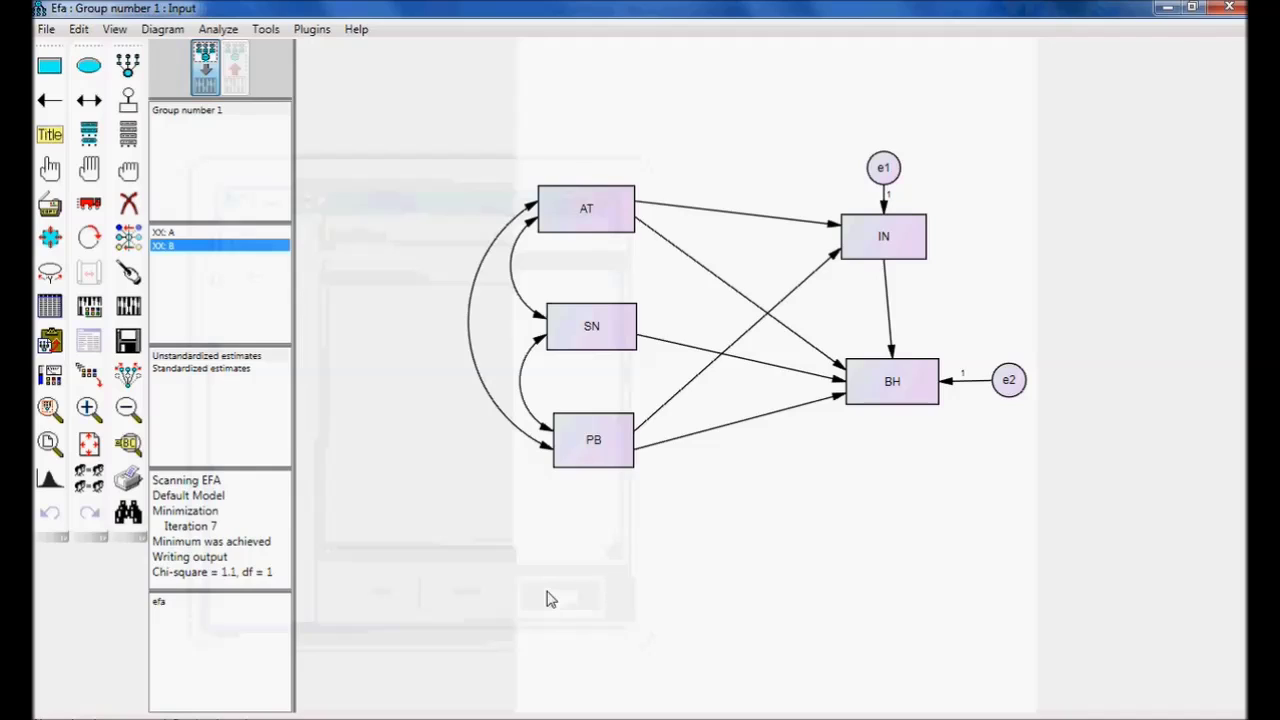
With model A selected, give the AT–PB covariance the parameter label CV.
{"action": "left_click", "coordinate": [218, 232]}
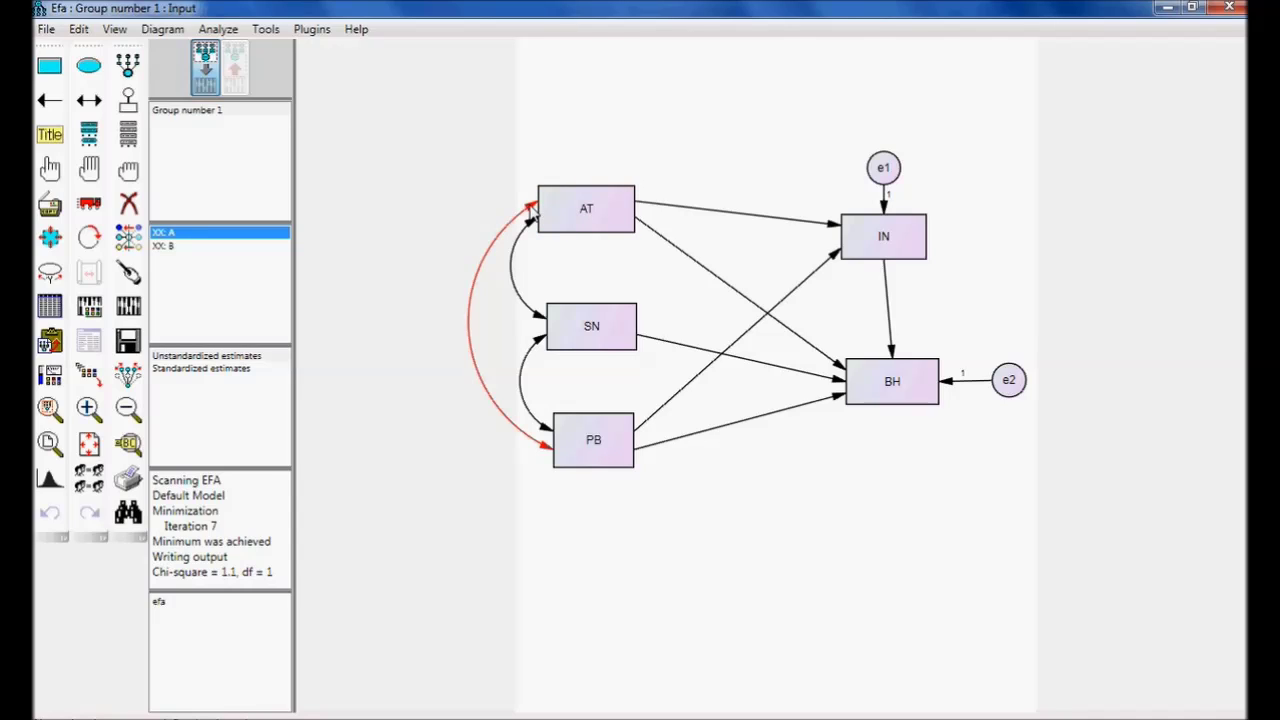
{"action": "double_click", "coordinate": [533, 205]}
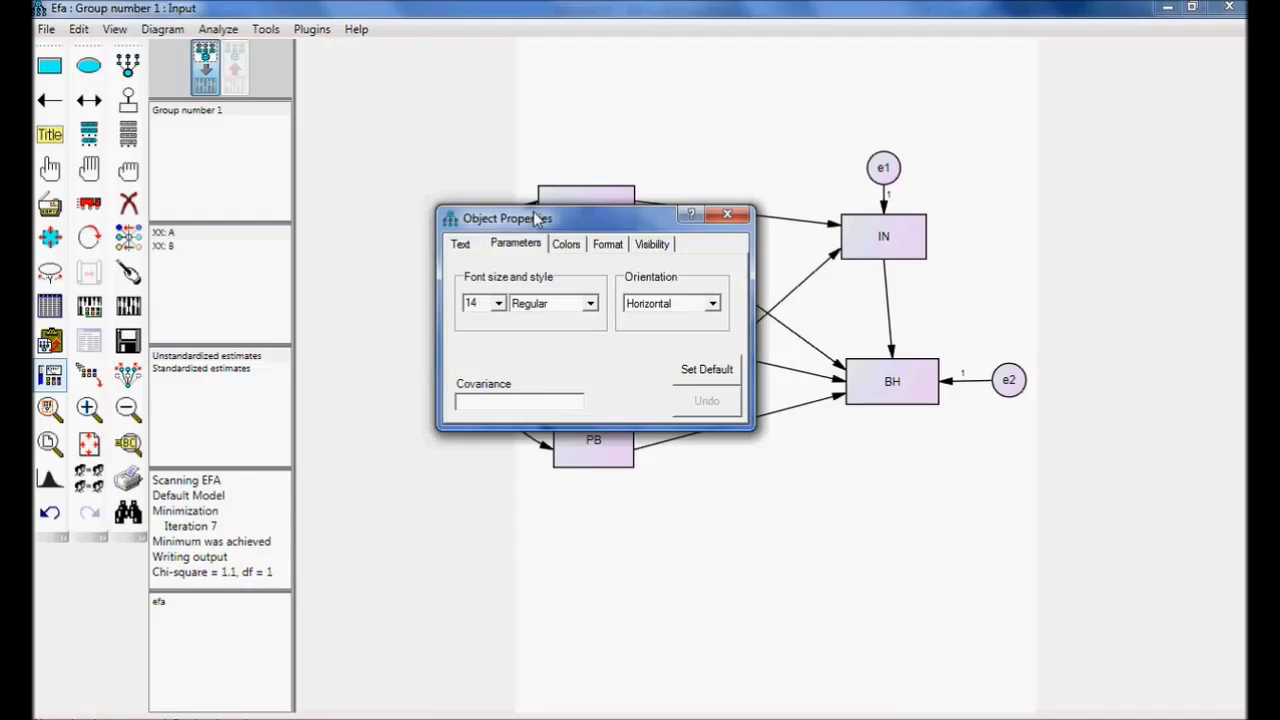
{"action": "type", "text": "CV"}
{"action": "left_click", "coordinate": [738, 216]}
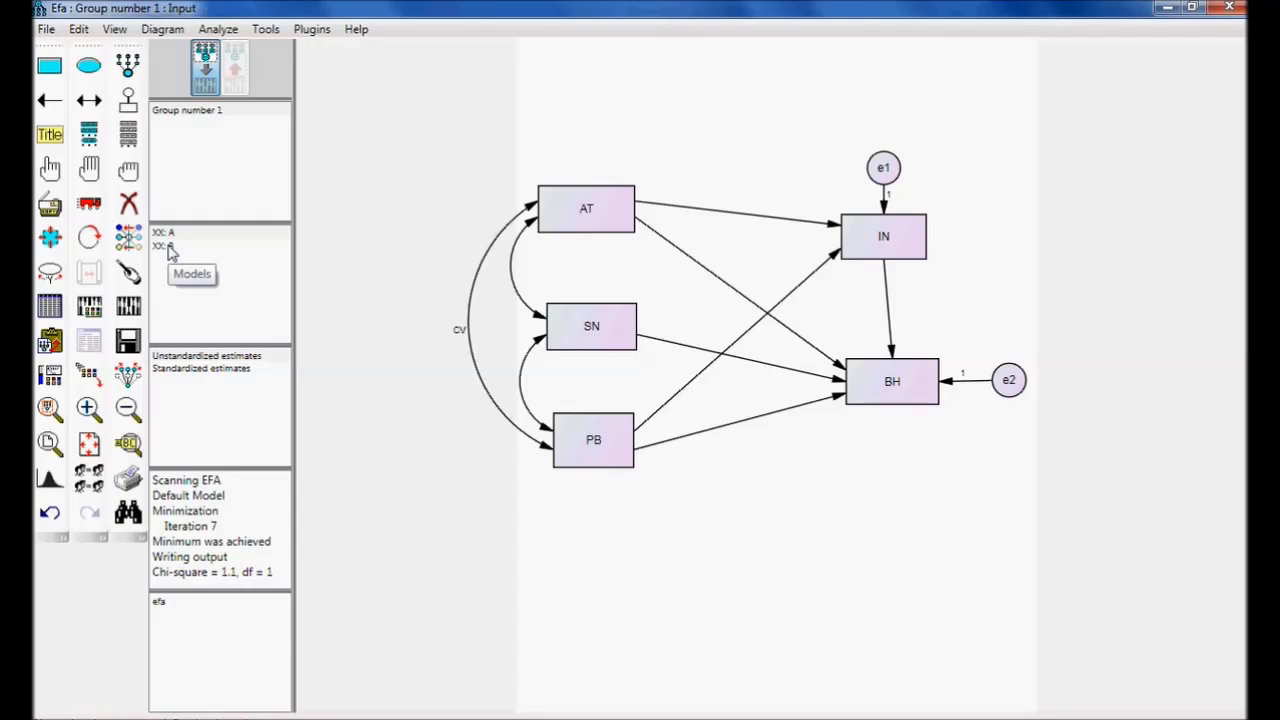
{"action": "double_click", "coordinate": [169, 247]}
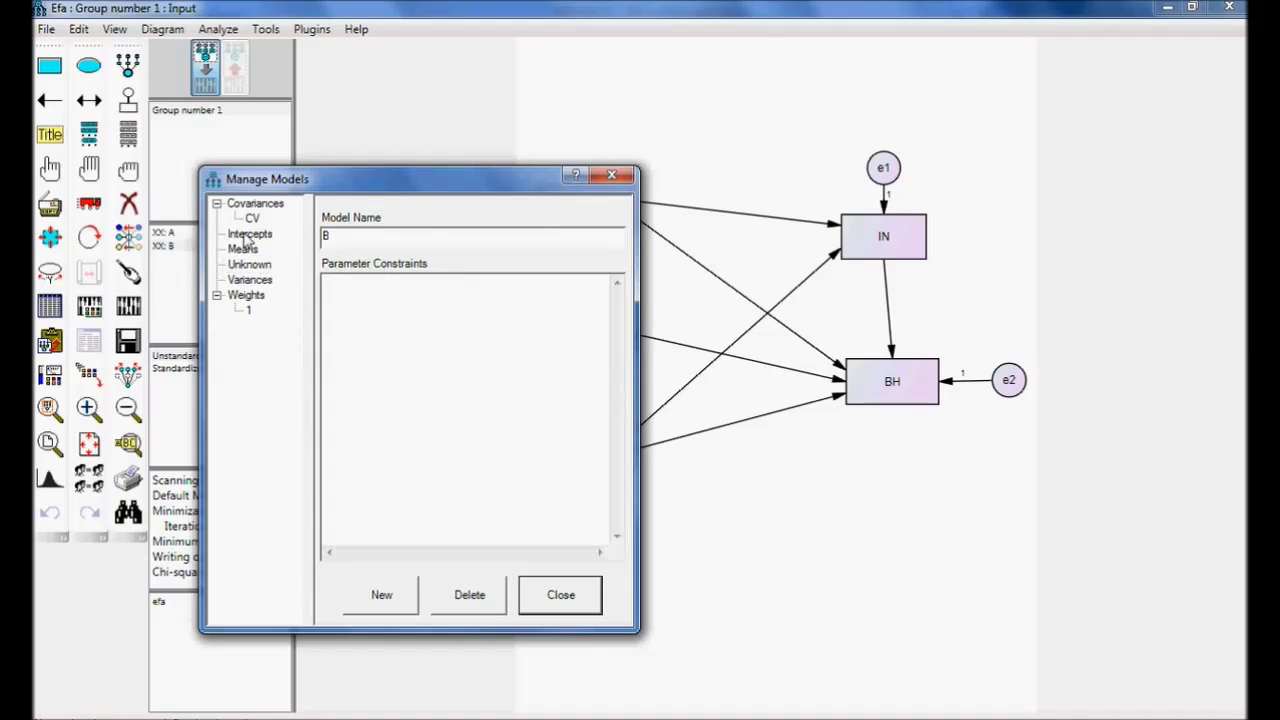
Add the constraint CV=0 to model B and close Manage Models.
{"action": "left_click_drag", "start_coordinate": [375, 190], "coordinate": [463, 164]}
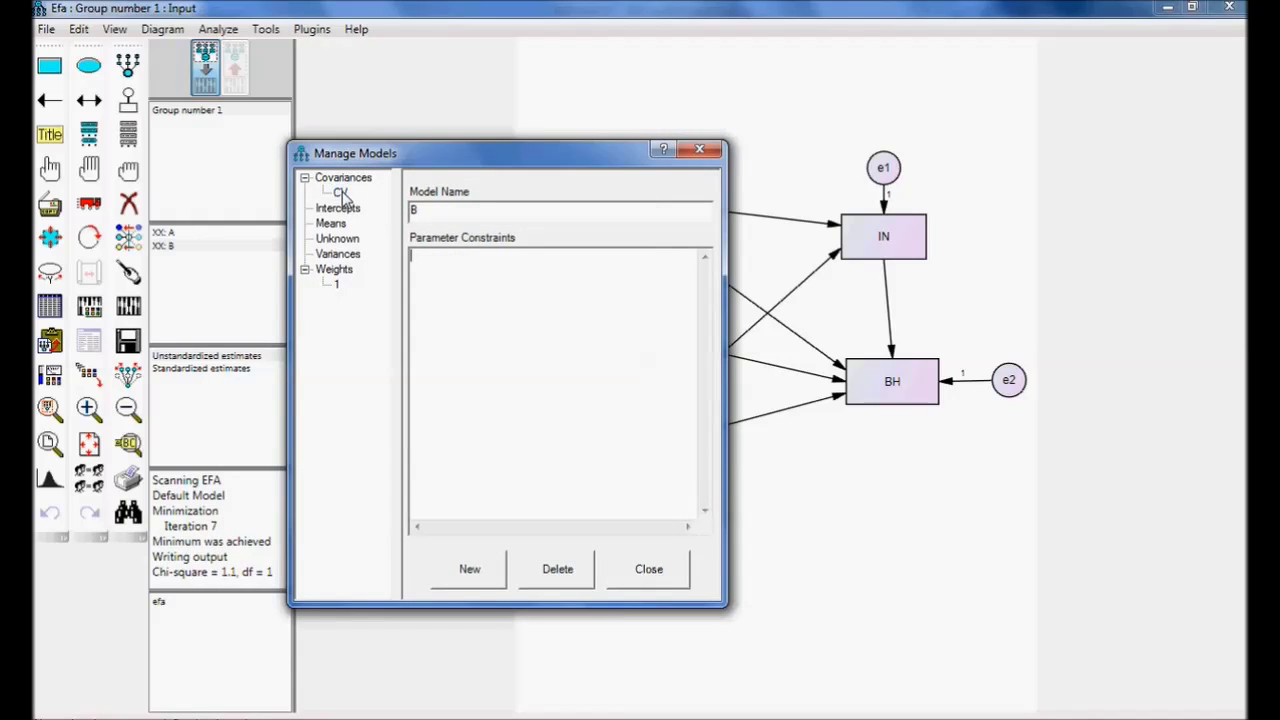
{"action": "double_click", "coordinate": [341, 193]}
{"action": "type", "text": "=0"}
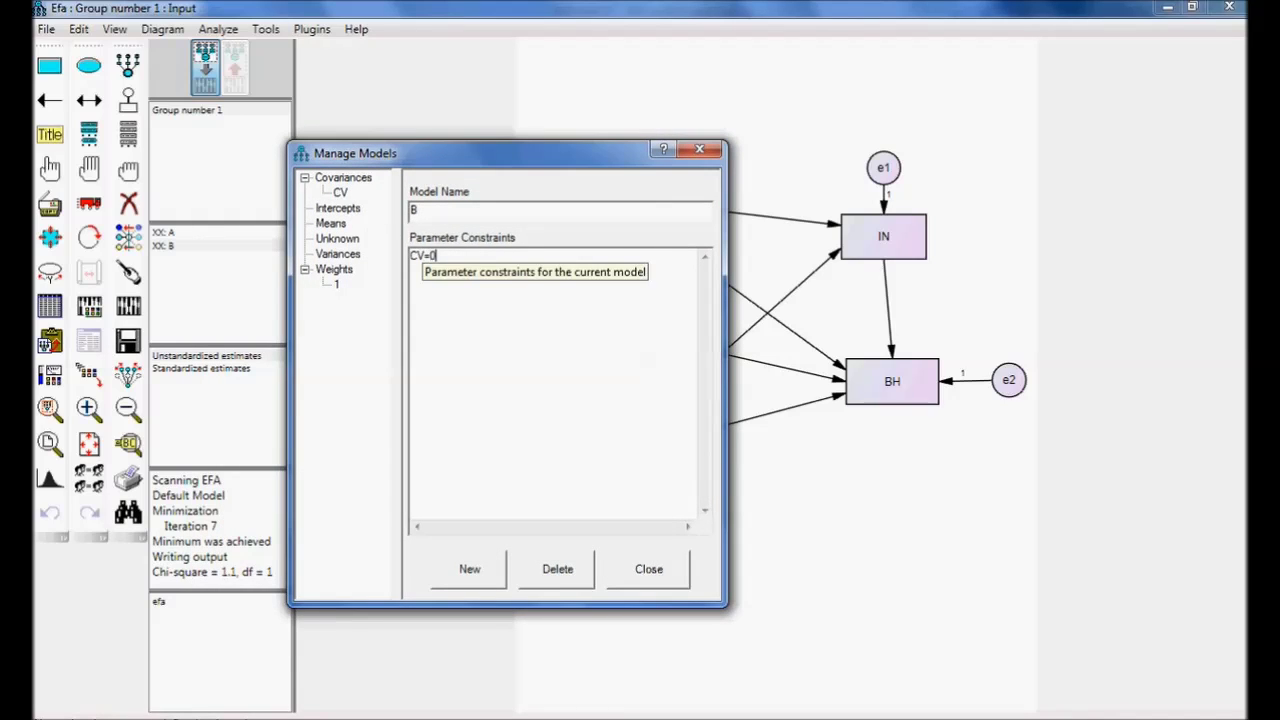
{"action": "left_click", "coordinate": [666, 570]}
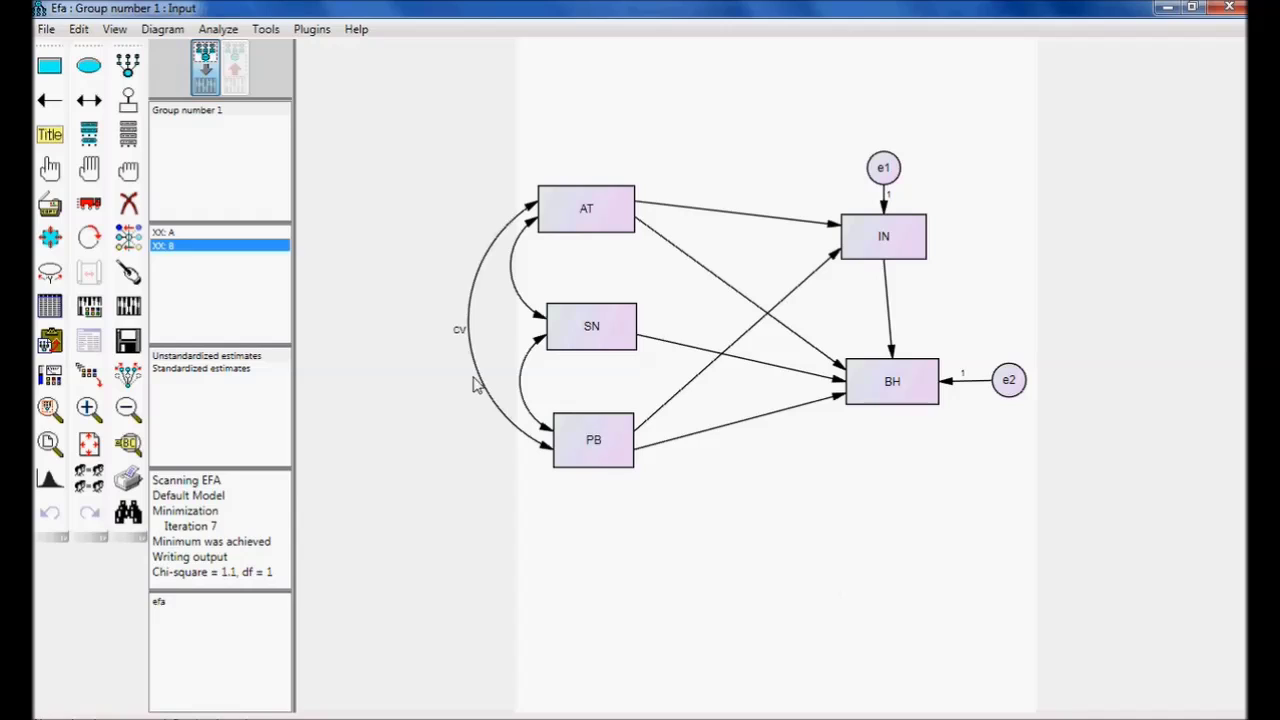
{"action": "double_click", "coordinate": [163, 232]}
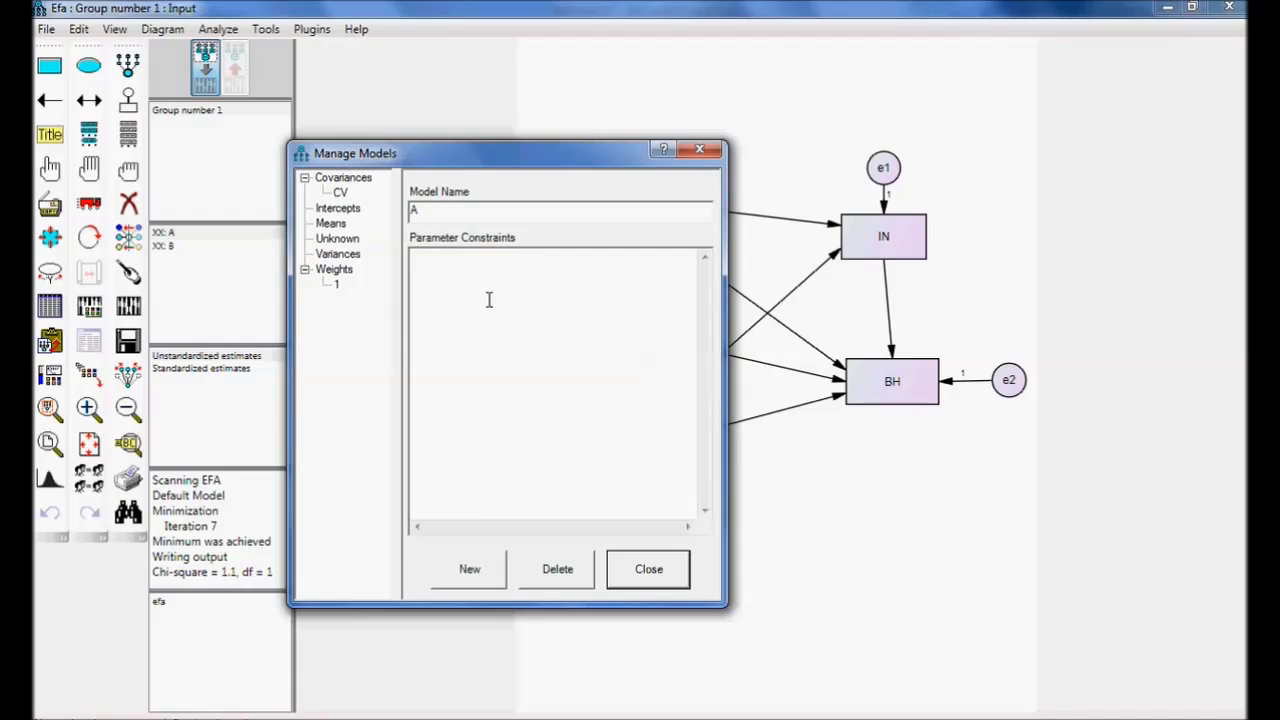
{"action": "left_click", "coordinate": [699, 149]}
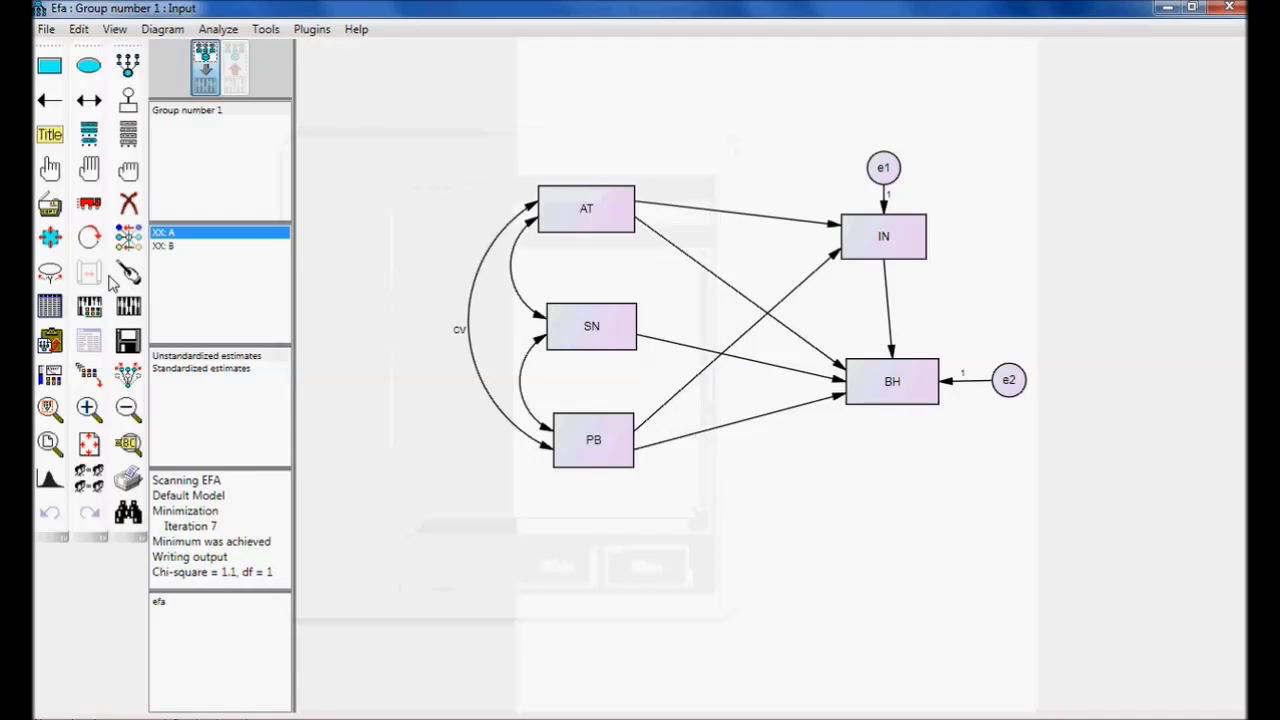
{"action": "double_click", "coordinate": [163, 245]}
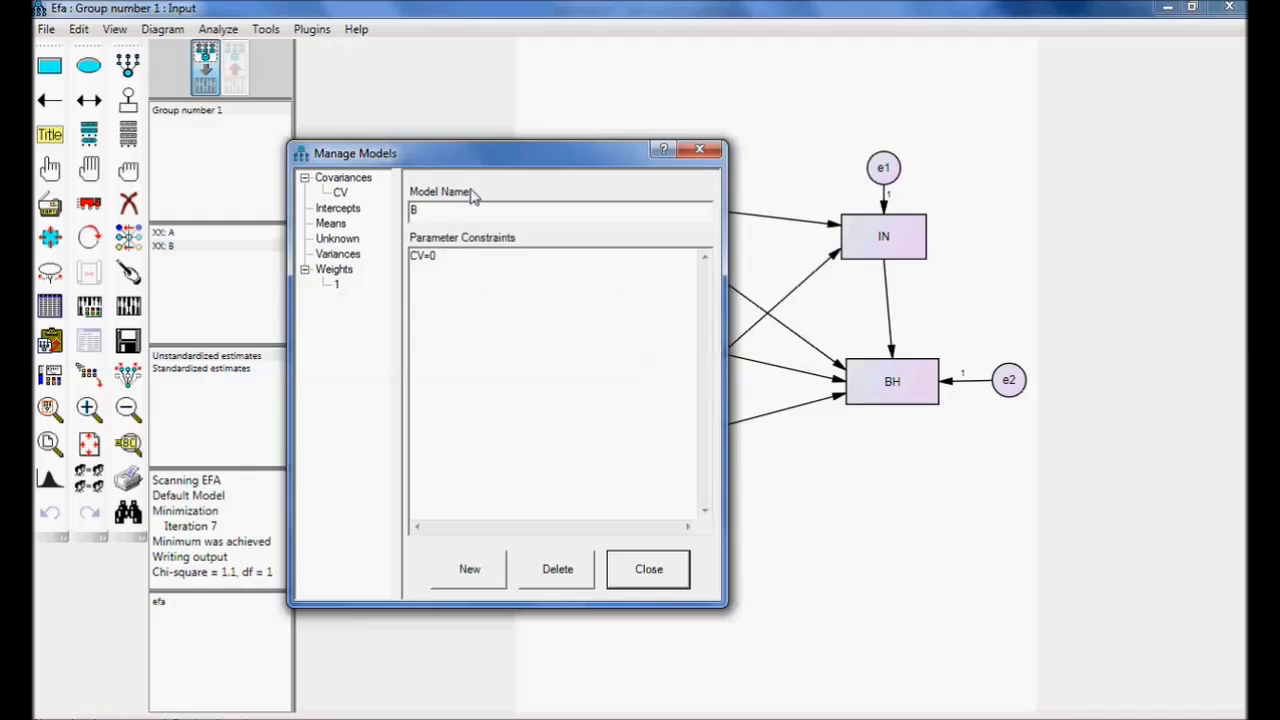
{"action": "left_click_drag", "start_coordinate": [479, 158], "coordinate": [265, 152]}
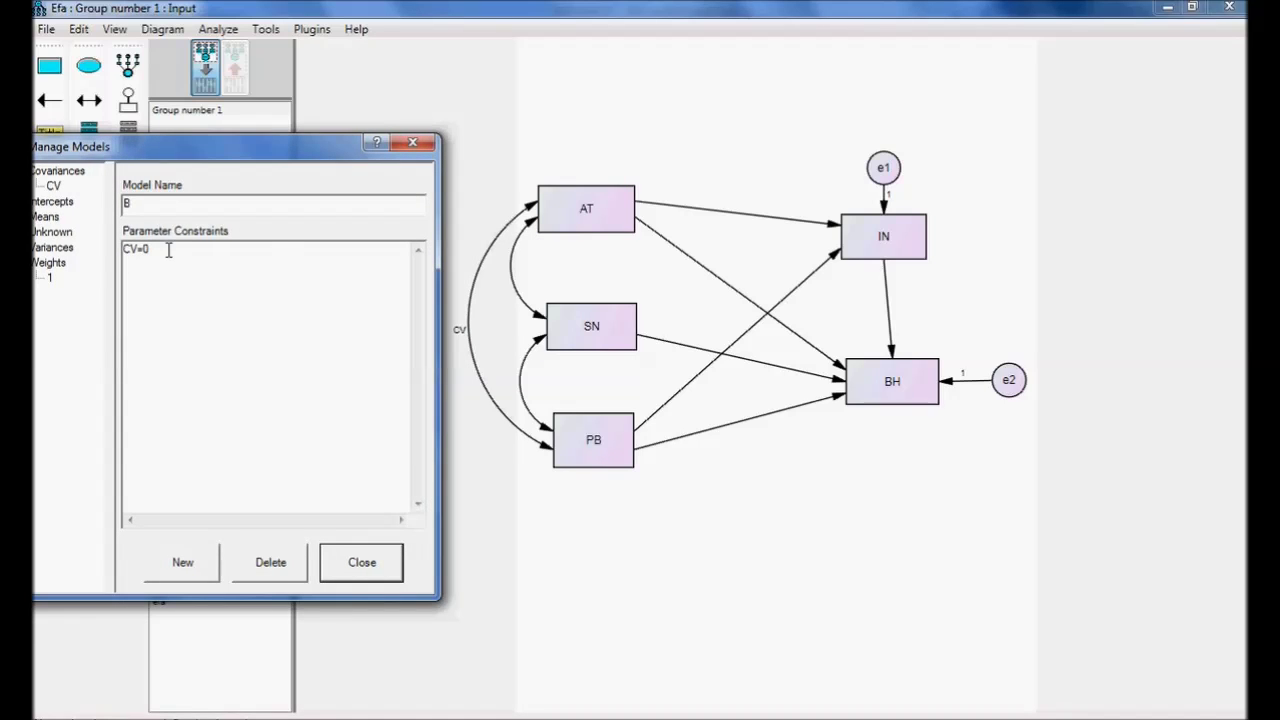
{"action": "left_click", "coordinate": [414, 146]}
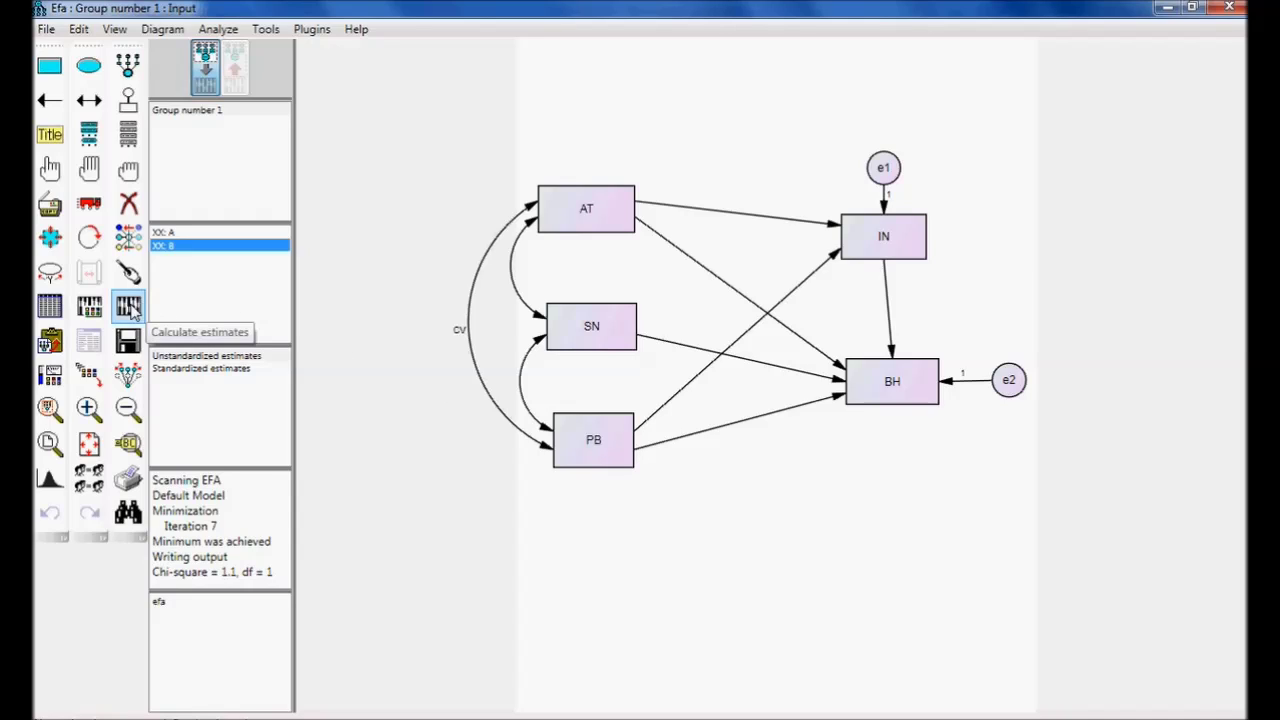
Estimate models A and B and view each model's estimates on the output diagram.
{"action": "left_click", "coordinate": [130, 310]}
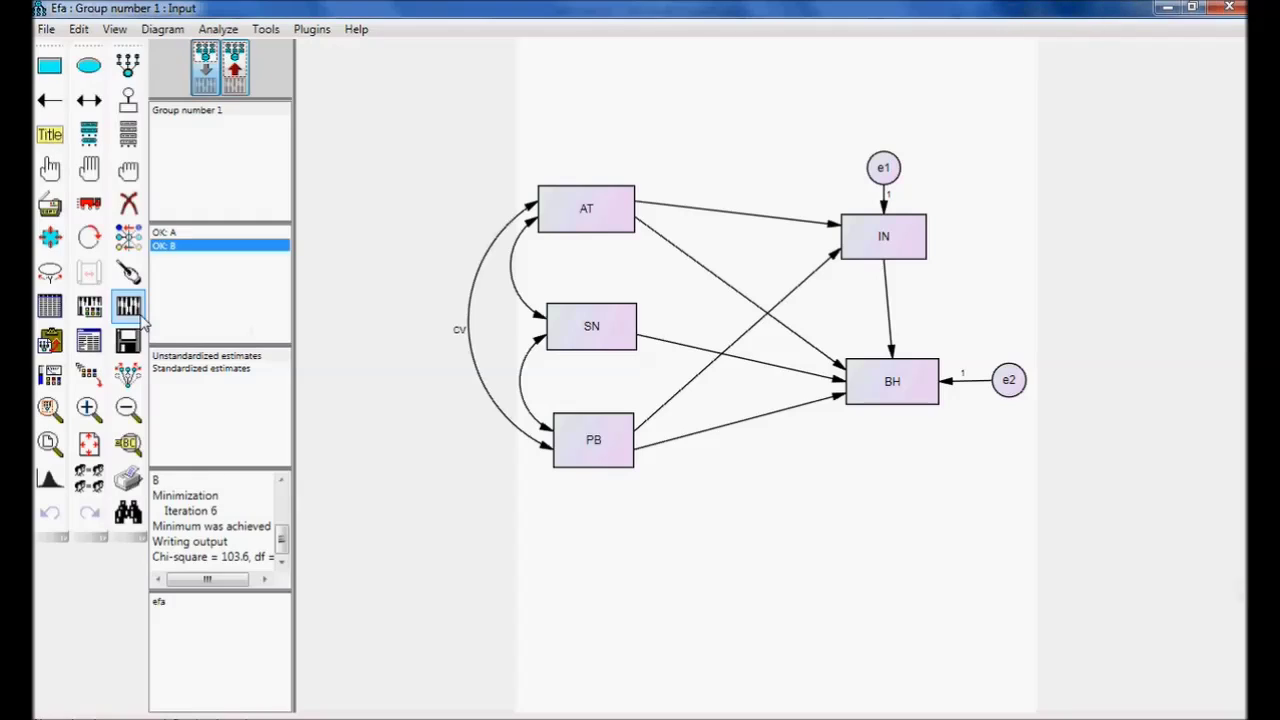
{"action": "left_click", "coordinate": [240, 80]}
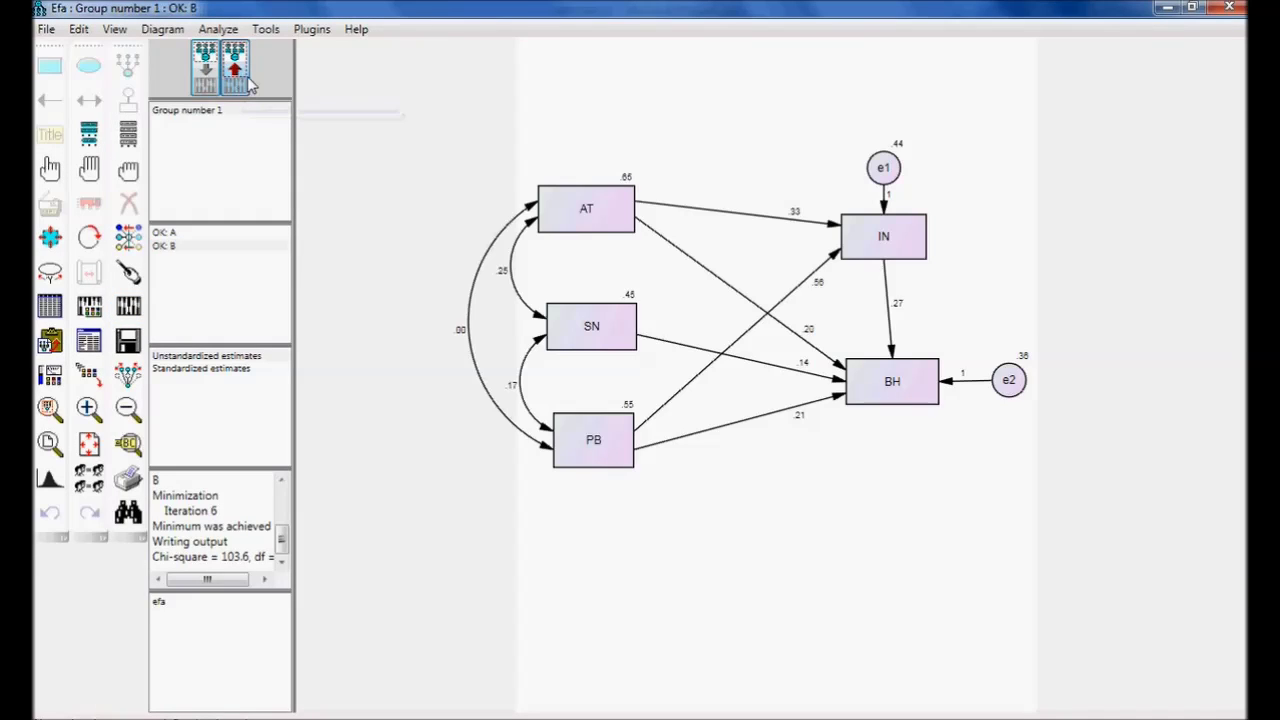
{"action": "left_click", "coordinate": [166, 233]}
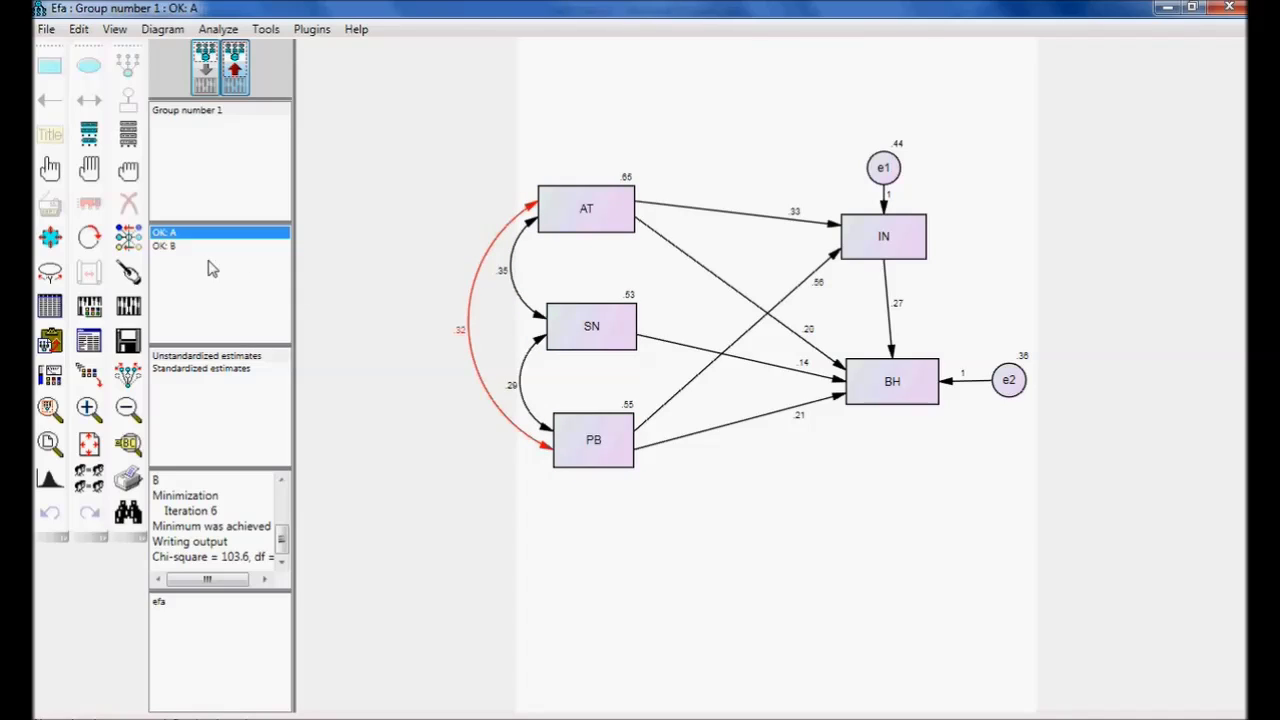
{"action": "left_click", "coordinate": [173, 247]}
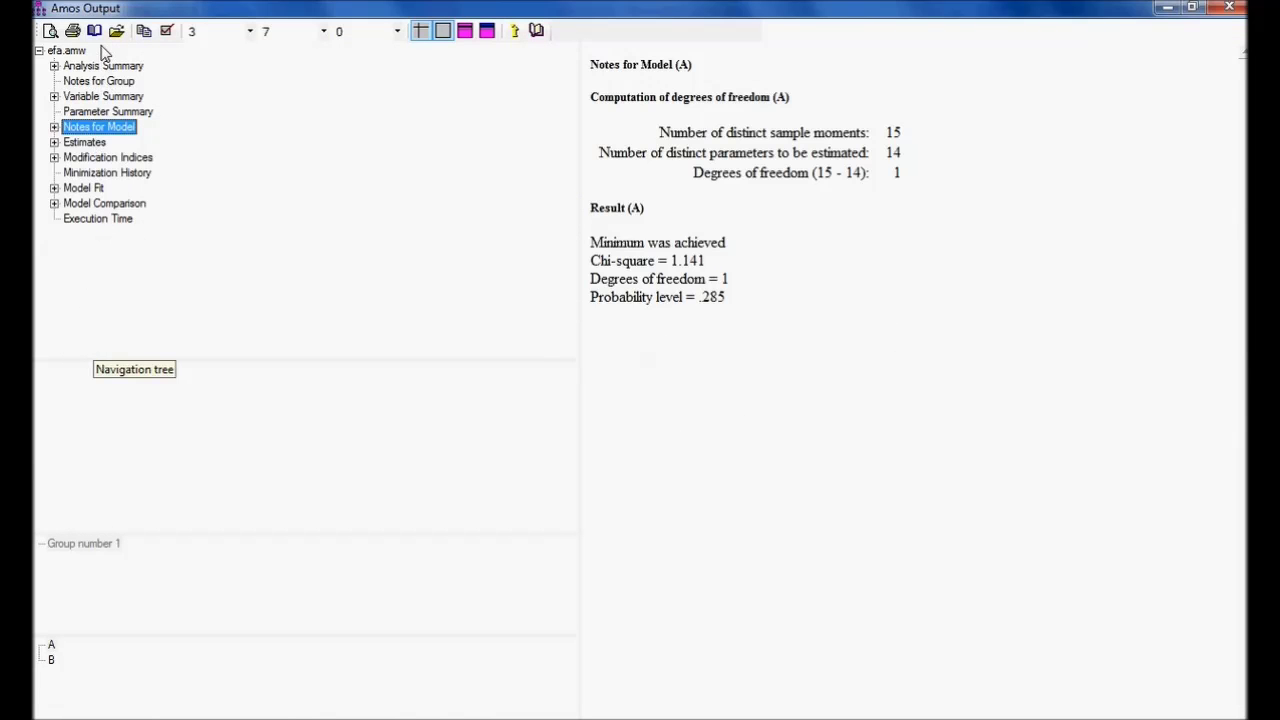
View the nested model comparison and the model fit summary for A versus B.
{"action": "left_click", "coordinate": [102, 205]}
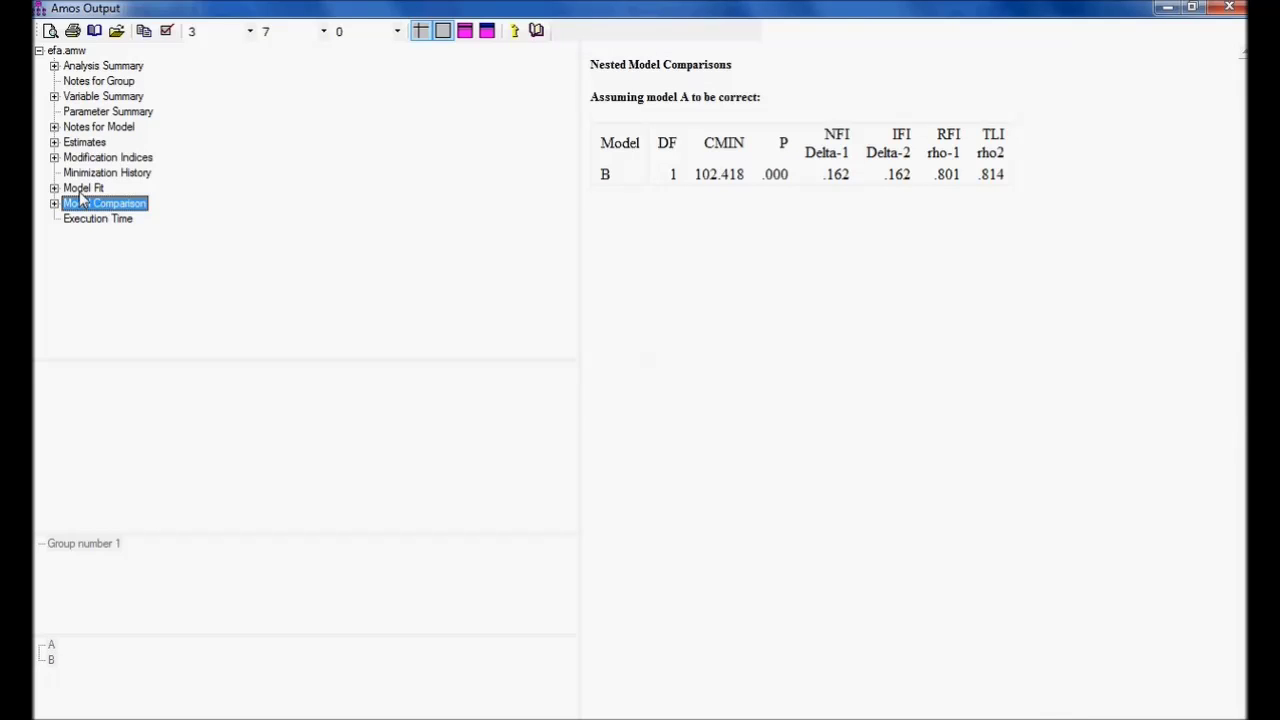
{"action": "left_click", "coordinate": [82, 192]}
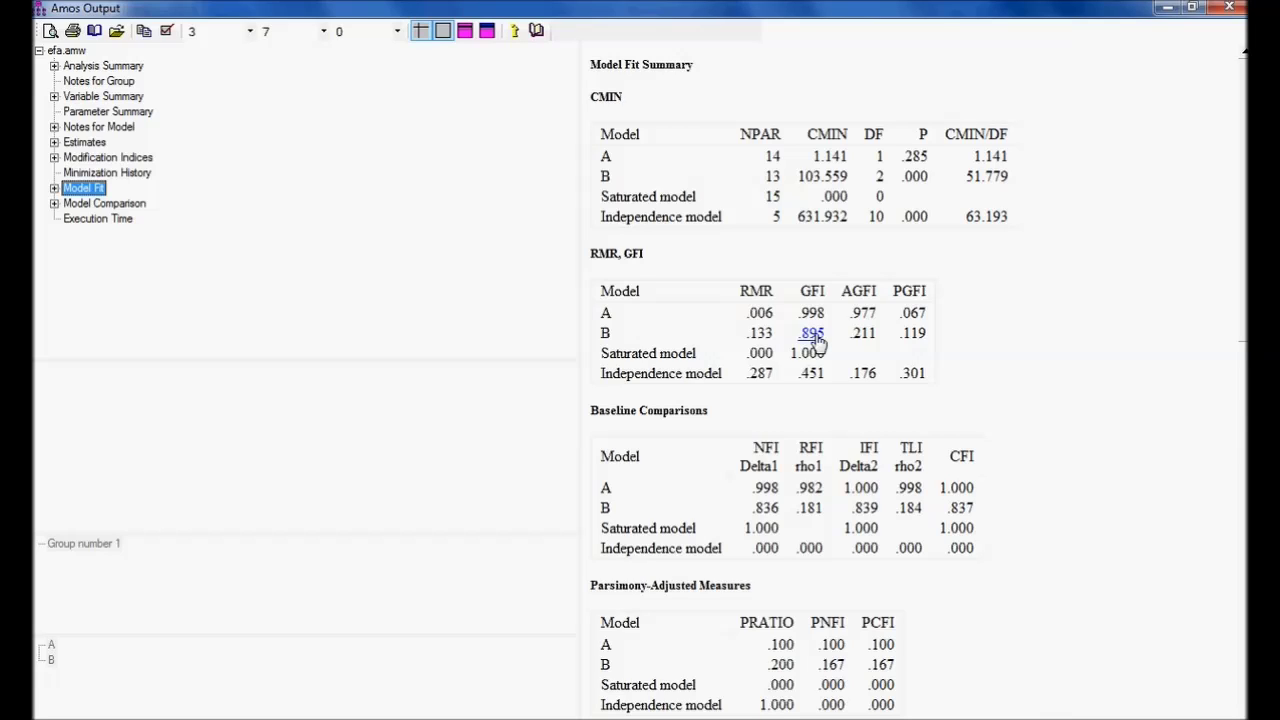
Return to the nested model comparison showing B's CMIN 102.418 with p .000.
{"action": "left_click", "coordinate": [87, 205]}
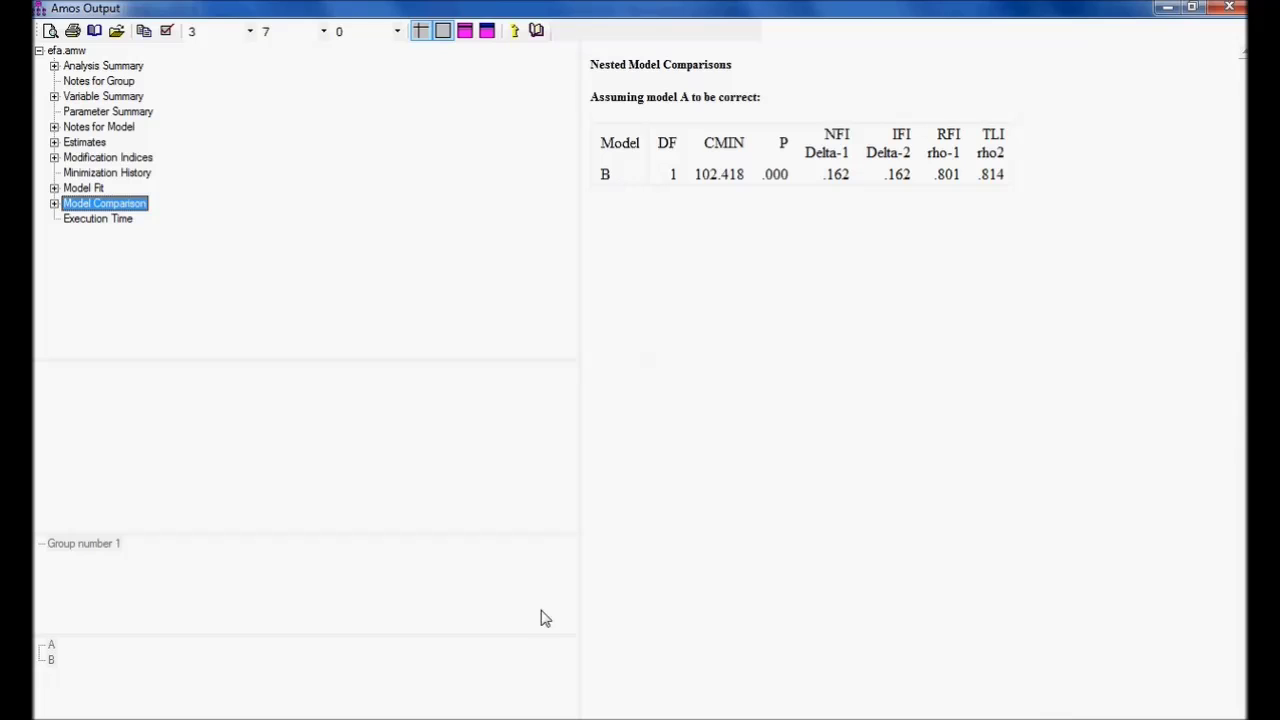
Briefly switch to the path diagram, then move the output to the execution time summary.
{"action": "left_click", "coordinate": [543, 712]}
{"action": "key", "text": "Down"}
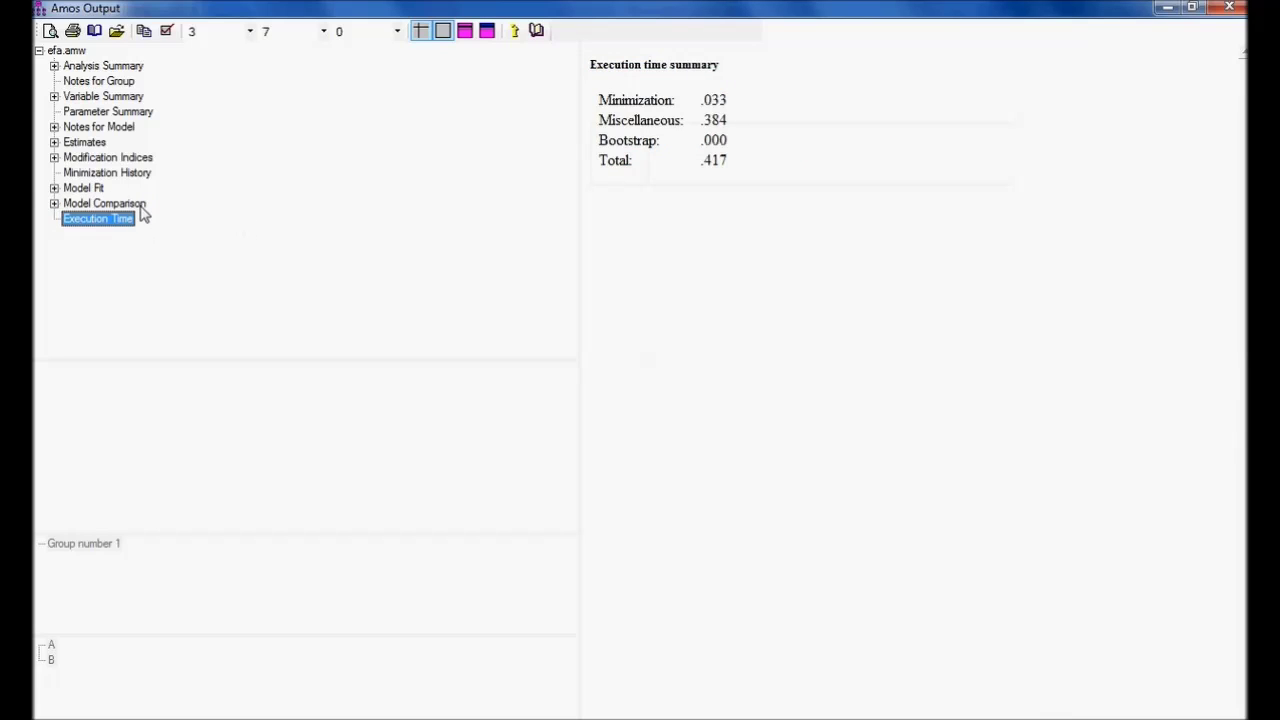
Return to the nested comparison where B differs from A by CMIN 102.418, P .000.
{"action": "left_click", "coordinate": [141, 205]}
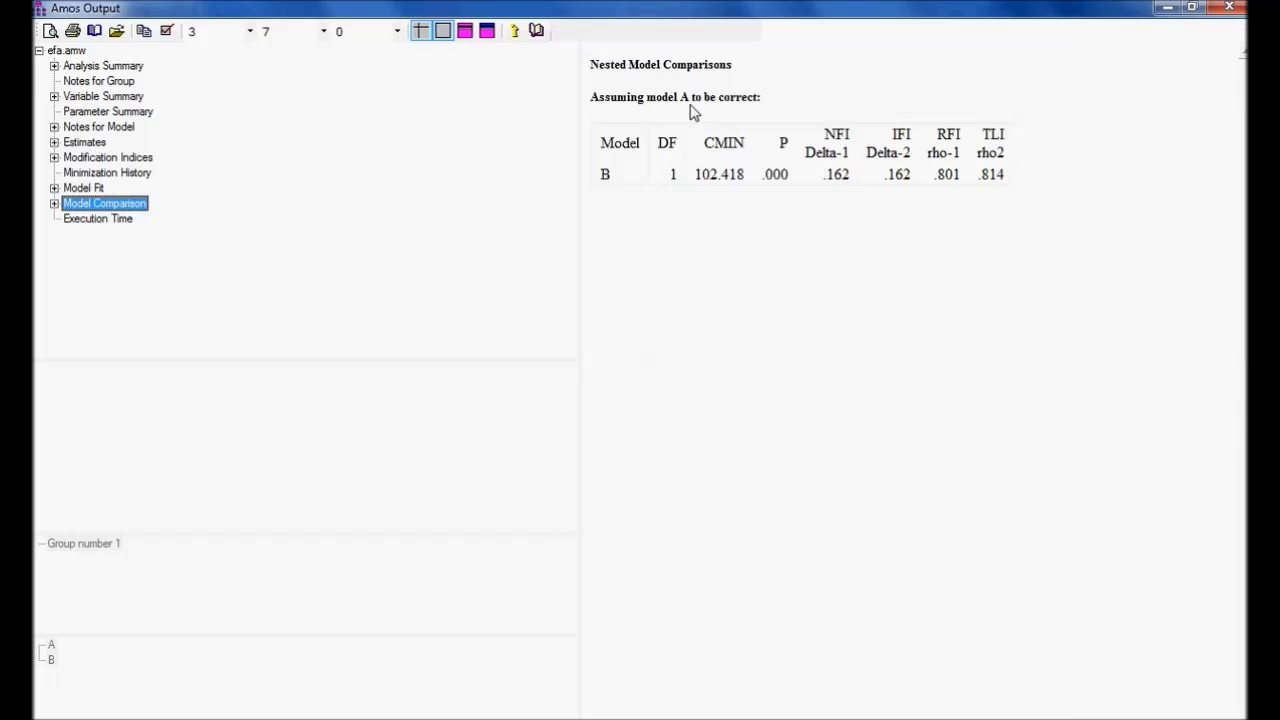